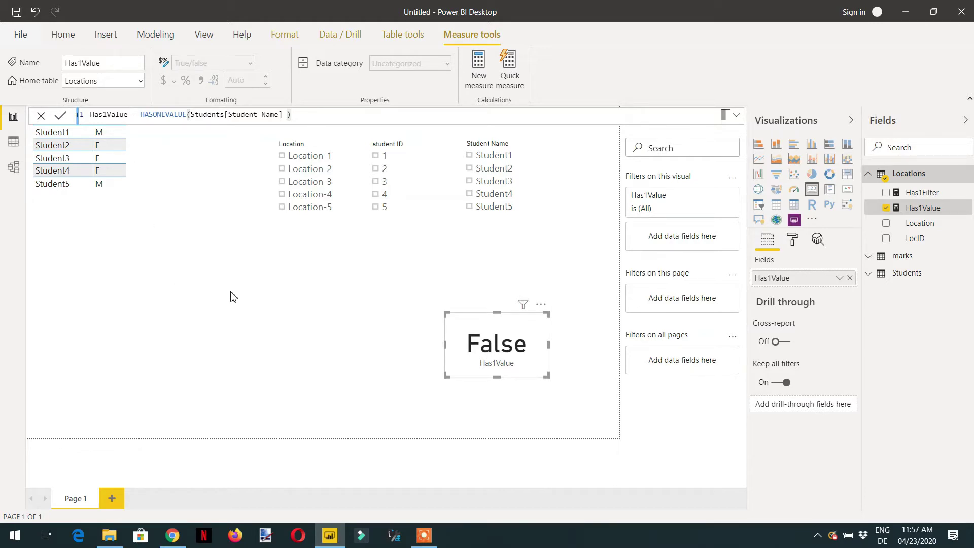
Create a measure in the Locations table: CountofStudents = COUNTROWS(VALUES(Students[Student Name]))
{"action": "left_click", "coordinate": [314, 290]}
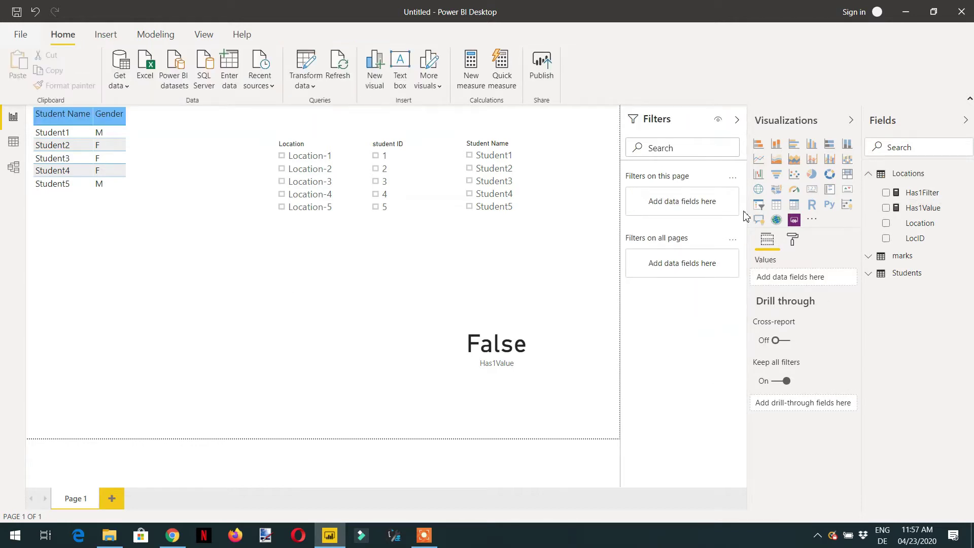
{"action": "left_click", "coordinate": [907, 174]}
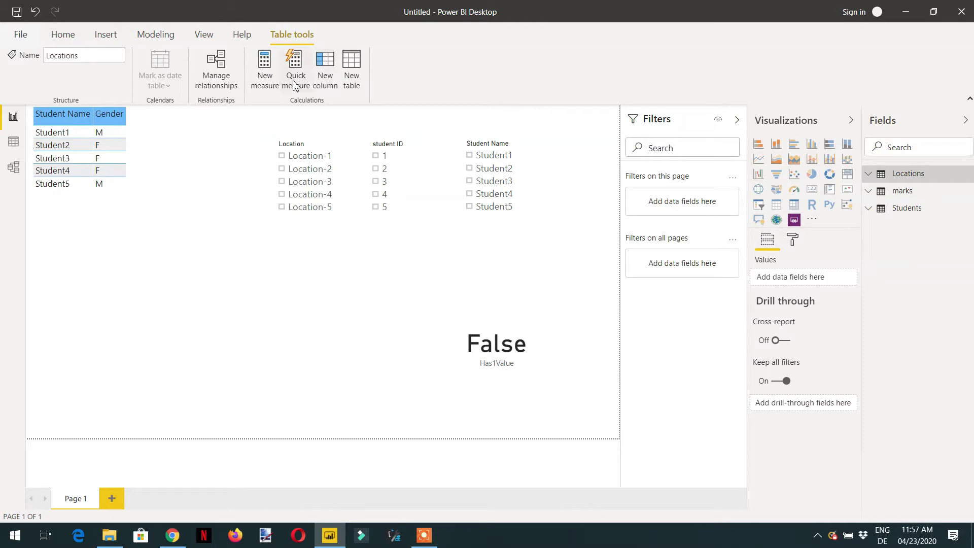
{"action": "left_click", "coordinate": [264, 81]}
{"action": "type", "text": "Countof"}
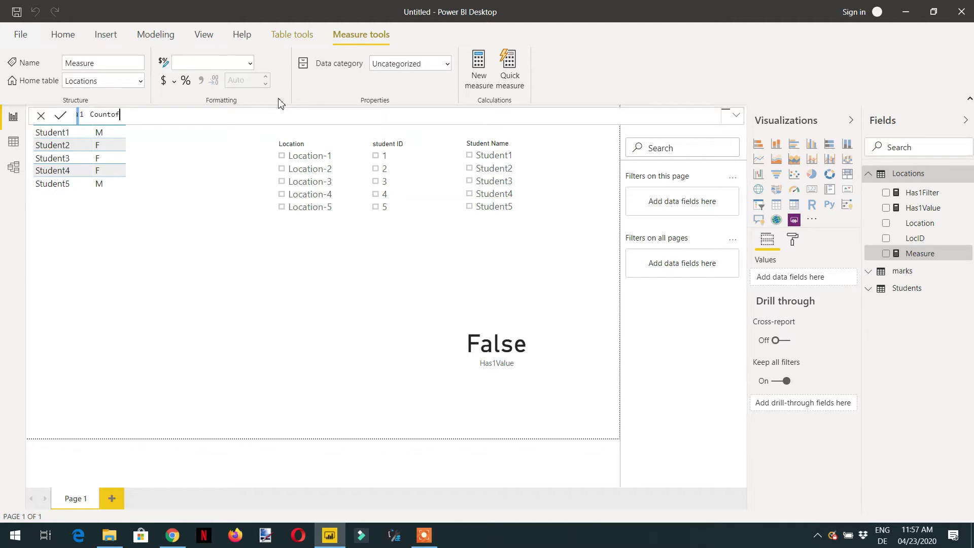
{"action": "type", "text": "Students = coun"}
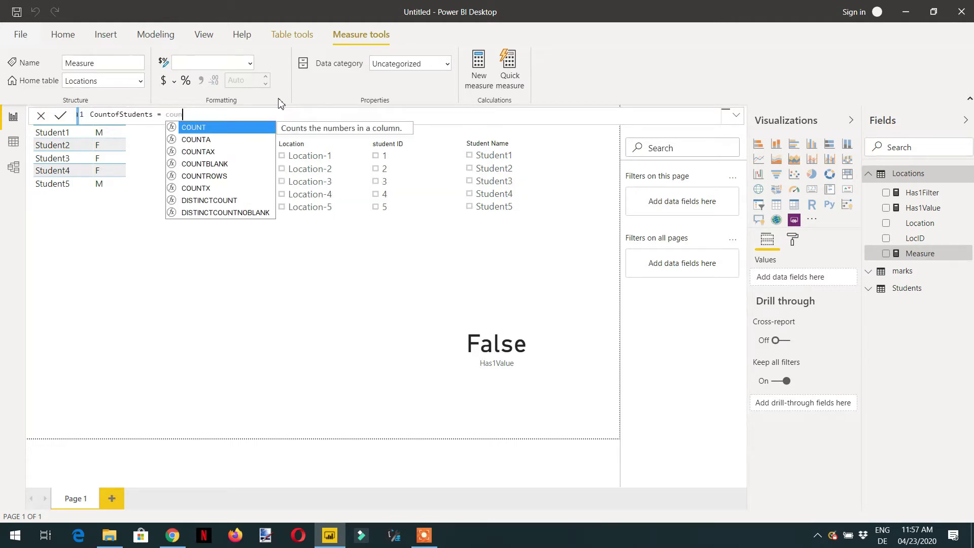
{"action": "type", "text": "tr"}
{"action": "key", "text": "Tab"}
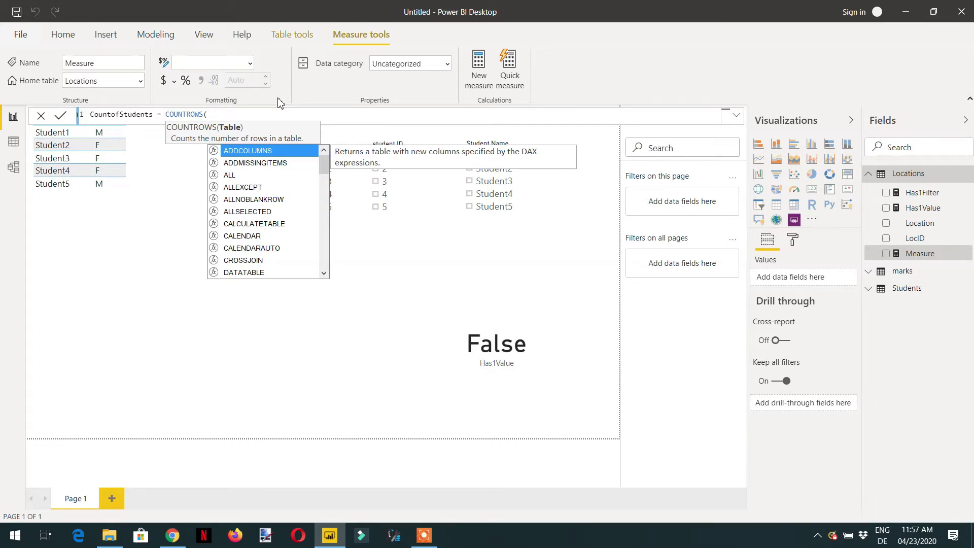
{"action": "type", "text": "va"}
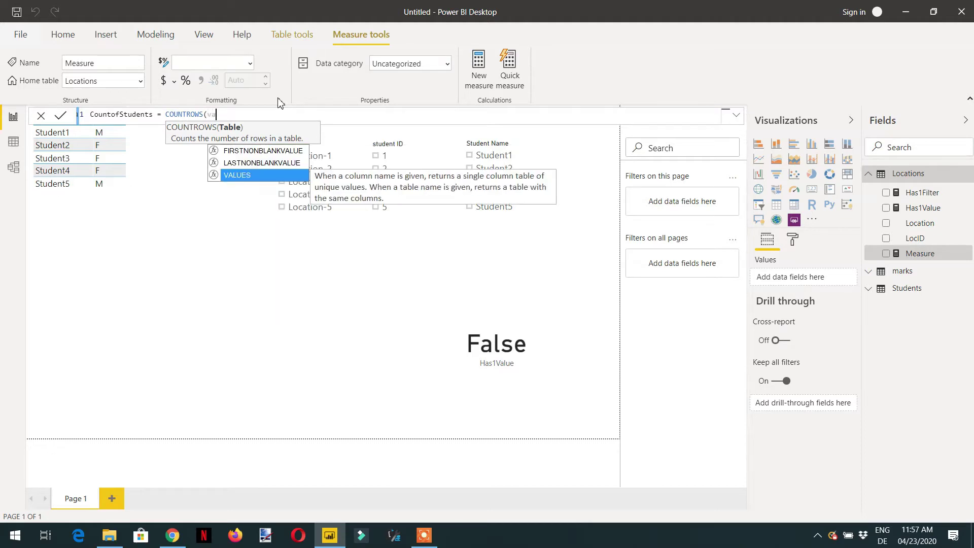
{"action": "key", "text": "Tab"}
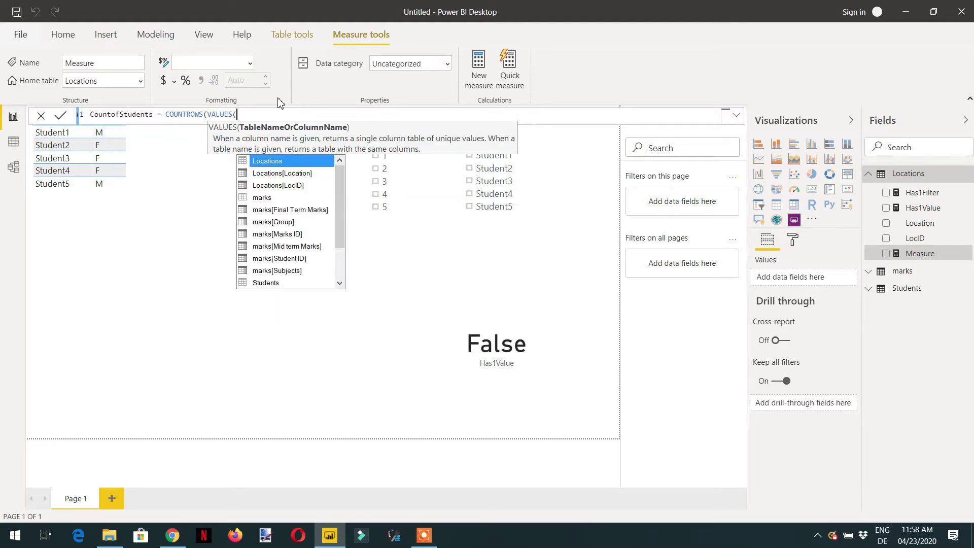
{"action": "type", "text": "stud"}
{"action": "key", "text": "Tab"}
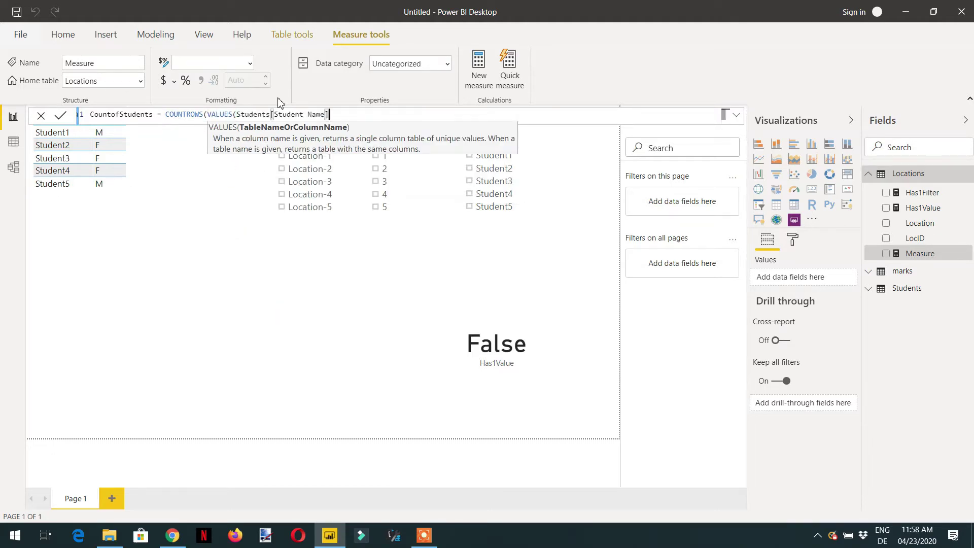
{"action": "type", "text": ")"}
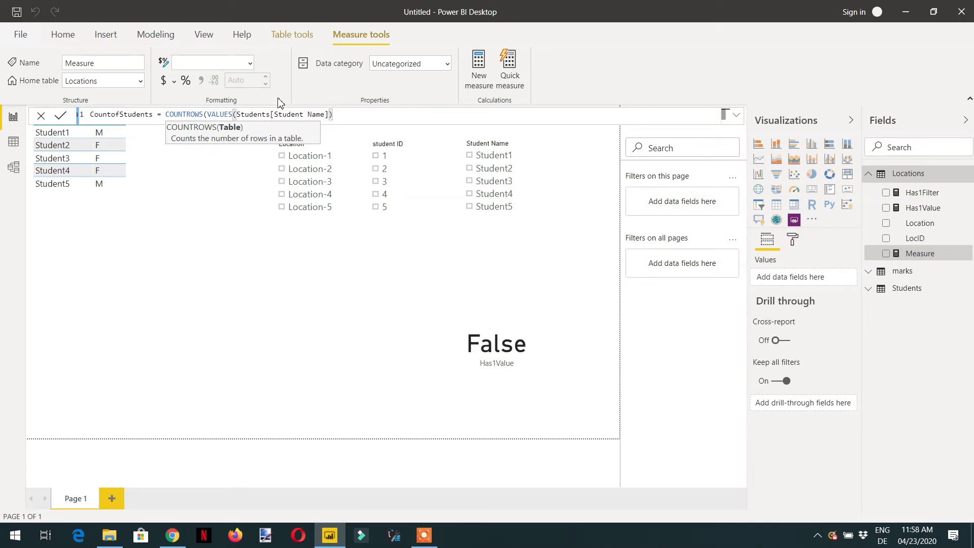
{"action": "type", "text": ")"}
{"action": "key", "text": "Return"}
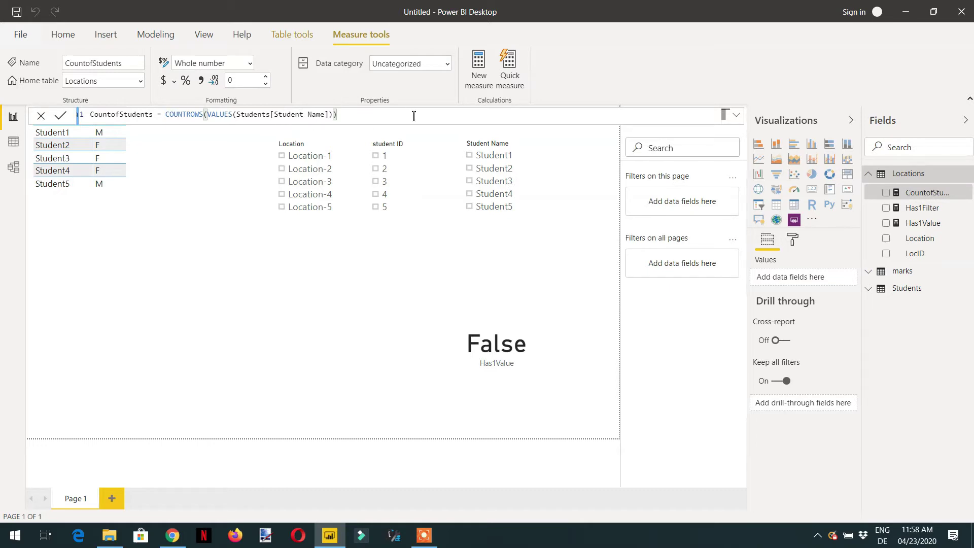
{"action": "left_click_drag", "start_coordinate": [353, 115], "coordinate": [169, 115]}
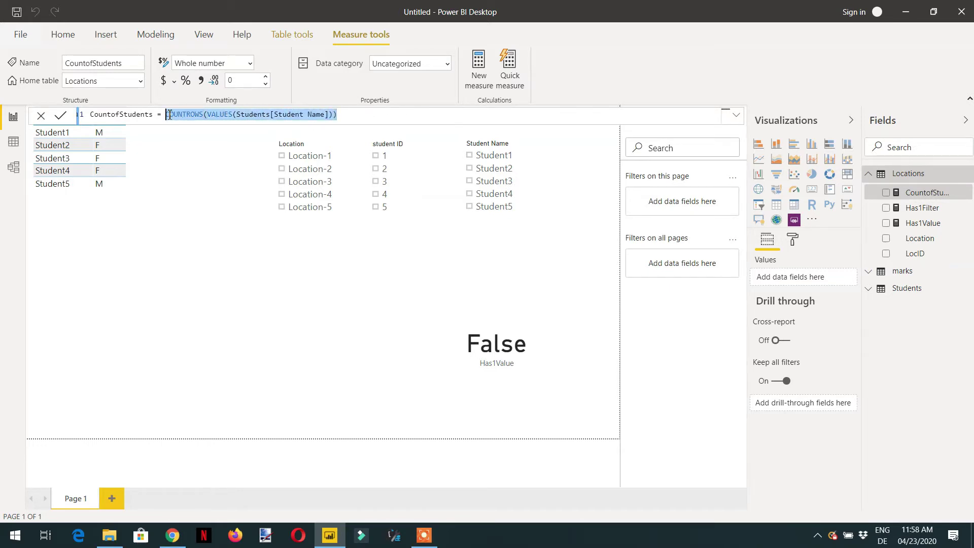
Show the CountofStudents measure as a card on the report page, placed below the student table and level with the Has1Value card
{"action": "left_click", "coordinate": [153, 282]}
{"action": "left_click", "coordinate": [886, 193]}
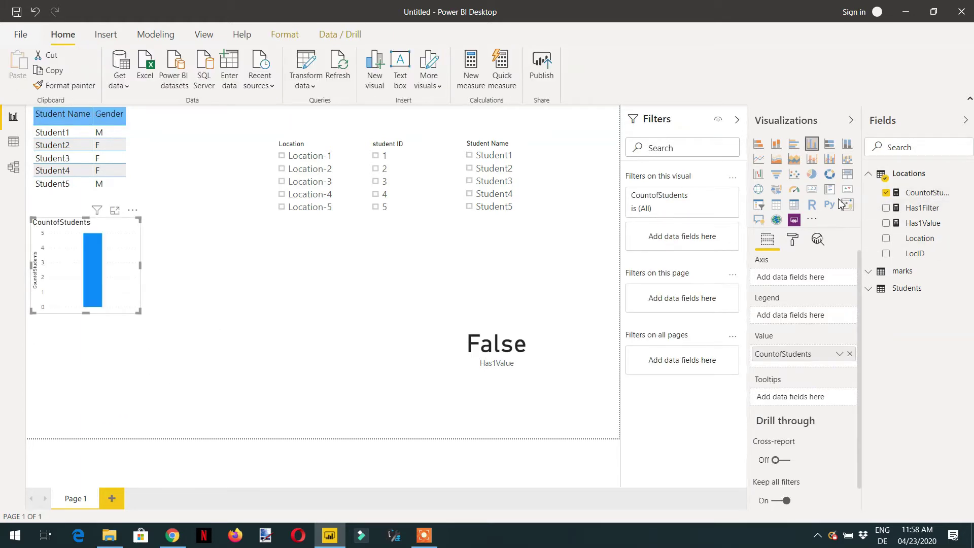
{"action": "left_click", "coordinate": [812, 189]}
{"action": "left_click_drag", "start_coordinate": [96, 312], "coordinate": [93, 393]}
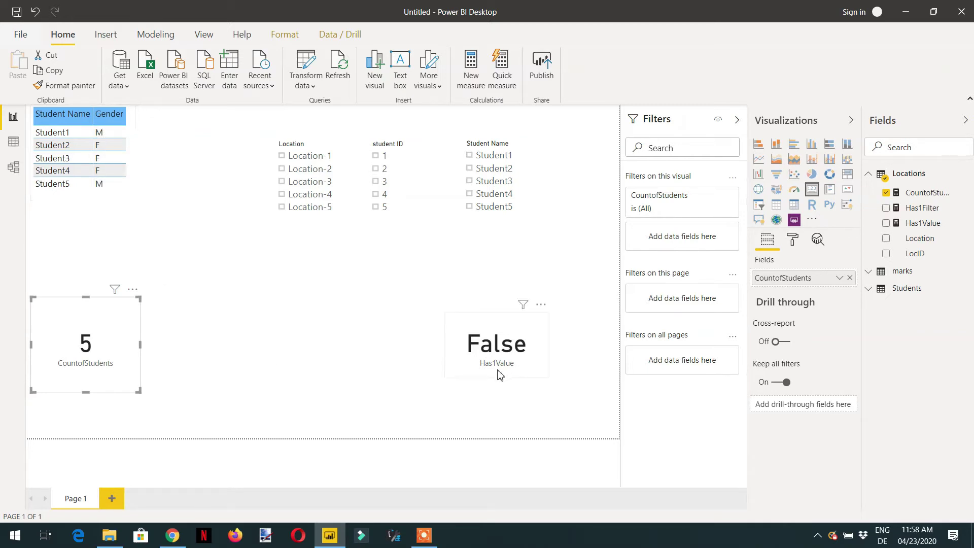
Create a measure in the Locations table: Has1Value Eq = IF([CountofStudents] == 1, TRUE(), FALSE())
{"action": "left_click", "coordinate": [391, 243]}
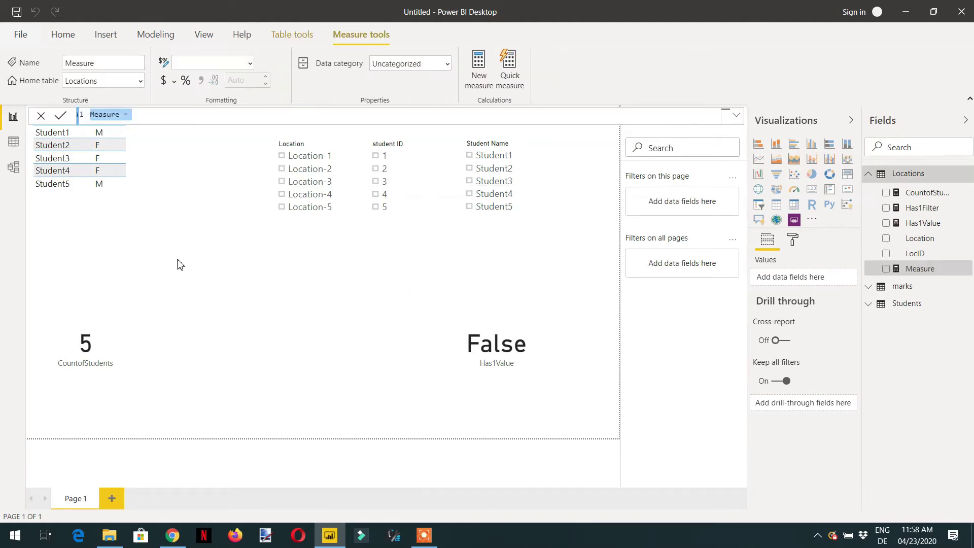
{"action": "type", "text": "Has1Val"}
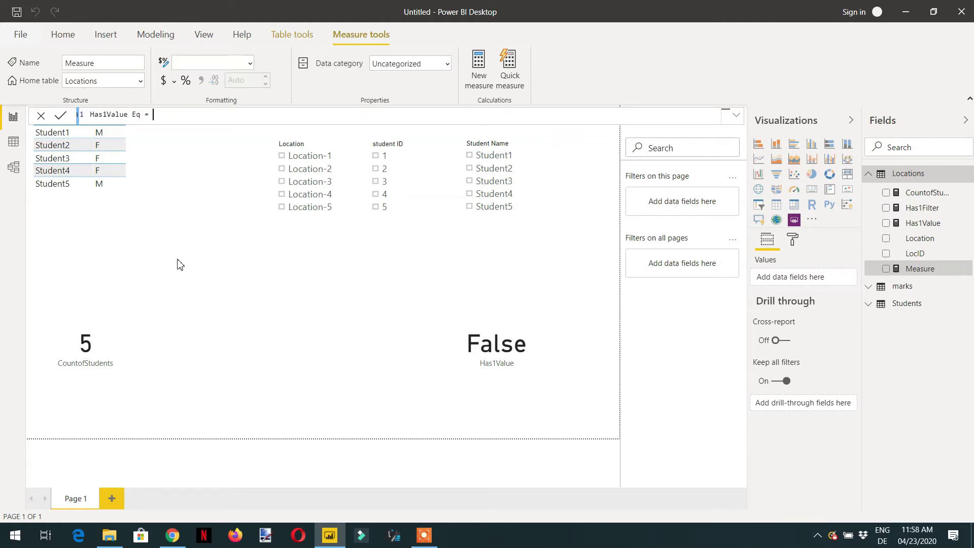
{"action": "type", "text": "IF("}
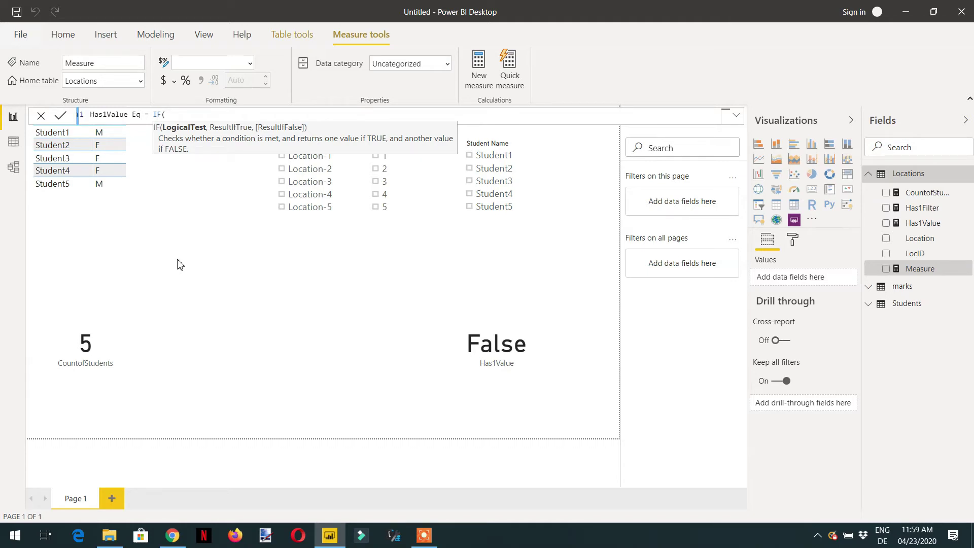
{"action": "type", "text": "count"}
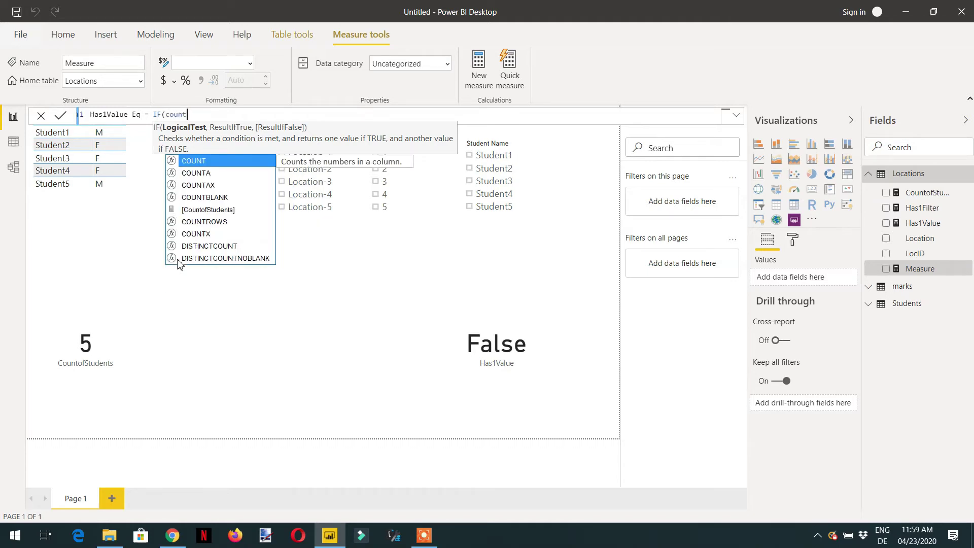
{"action": "type", "text": "rof"}
{"action": "key", "text": "Tab"}
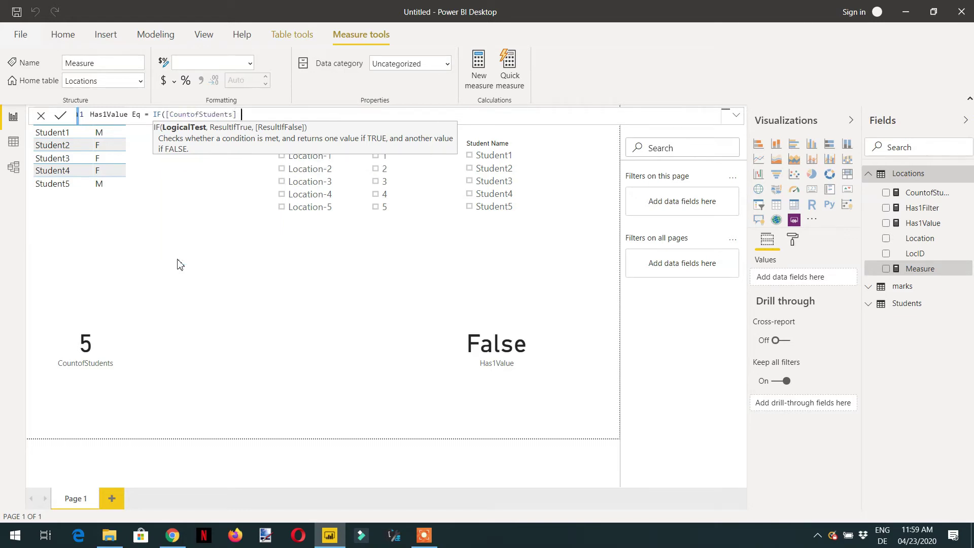
{"action": "type", "text": "== 1, tr"}
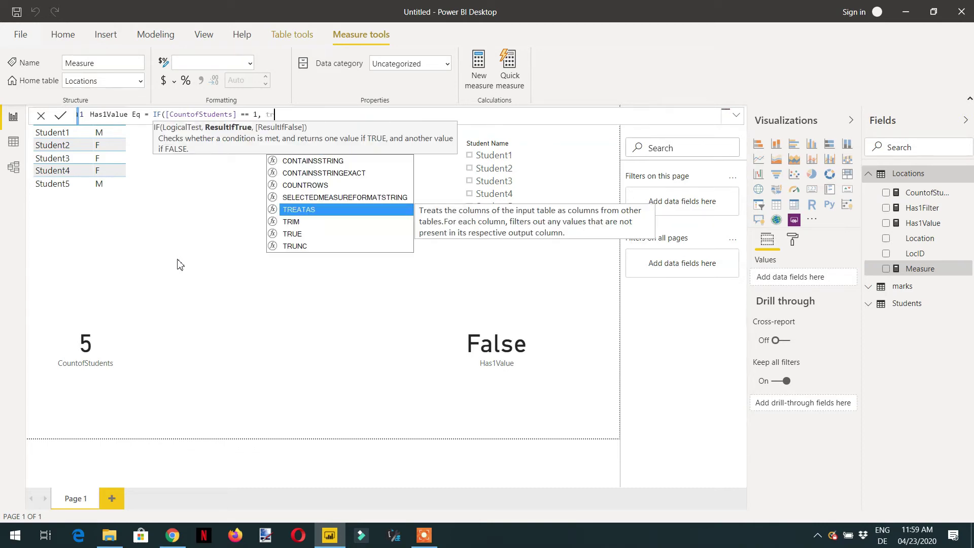
{"action": "type", "text": "u"}
{"action": "key", "text": "Tab"}
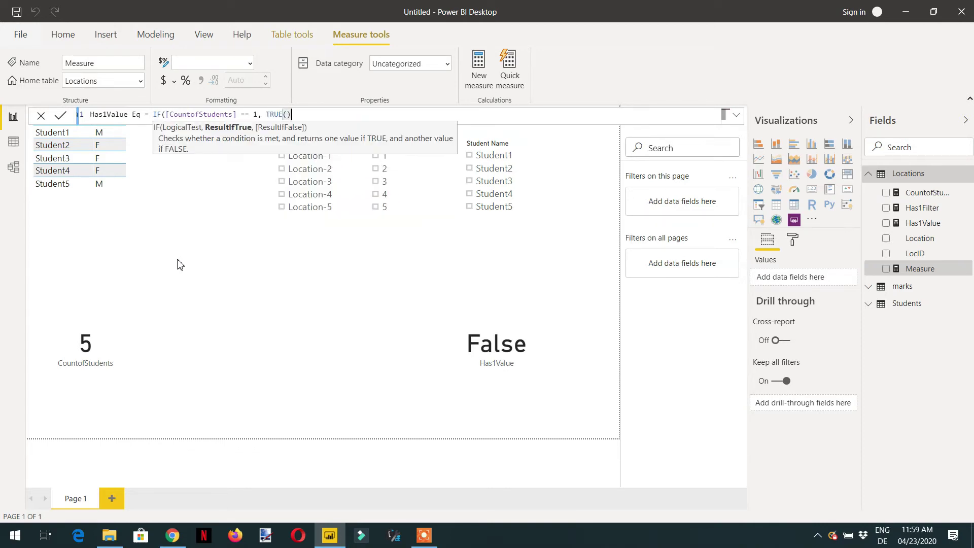
{"action": "type", "text": ","}
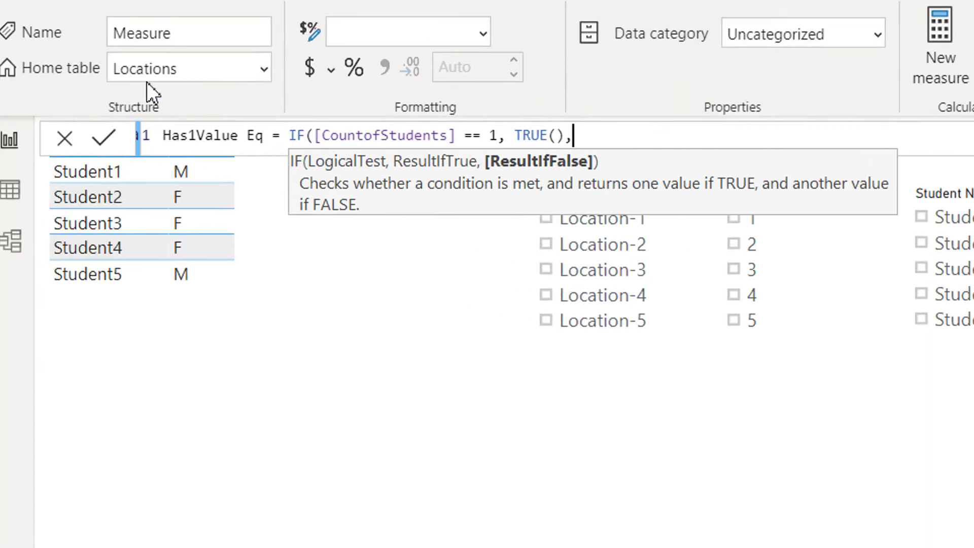
{"action": "type", "text": "fa"}
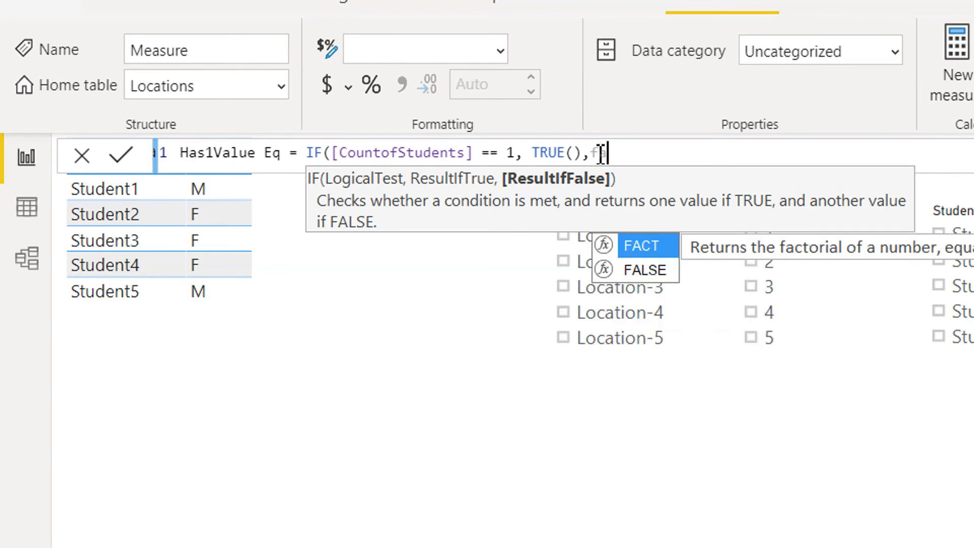
{"action": "type", "text": "ls"}
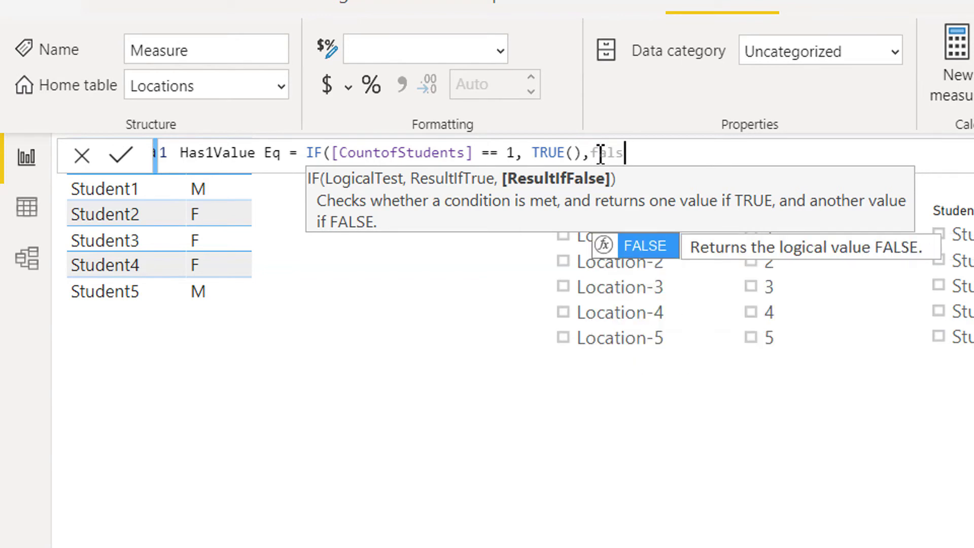
{"action": "key", "text": "Tab"}
{"action": "key", "text": "Return"}
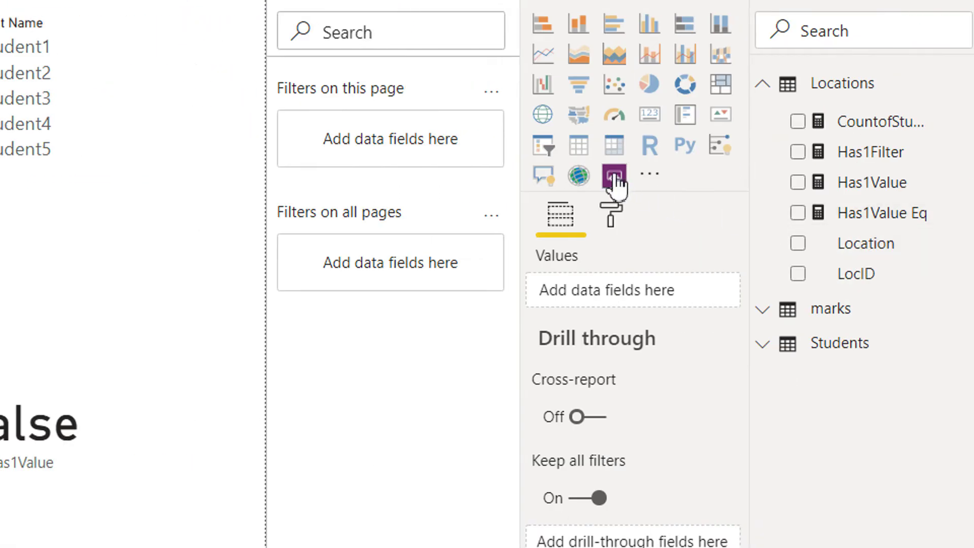
Add a card showing Has1Value Eq beside the Has1Value card and move the CountofStudents card next to it
{"action": "left_click", "coordinate": [94, 405]}
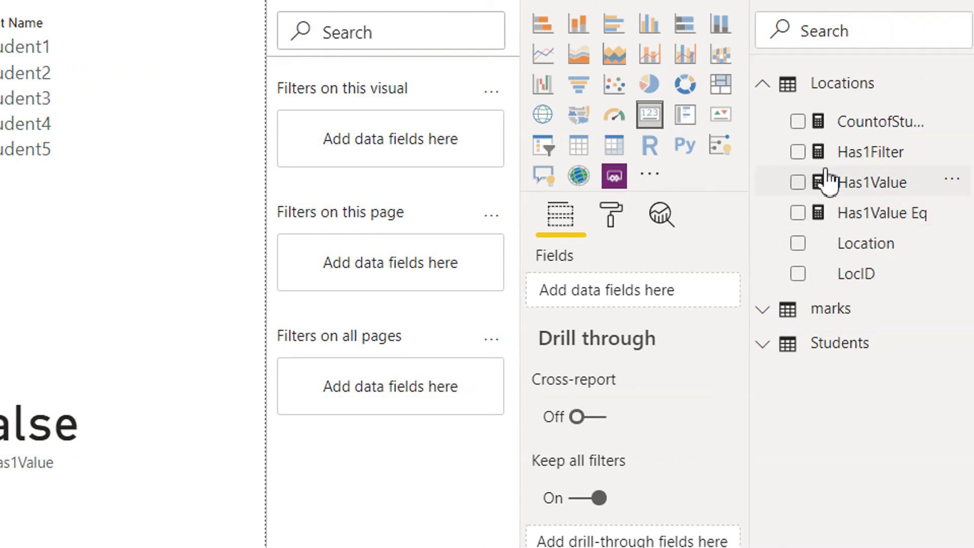
{"action": "left_click", "coordinate": [798, 213]}
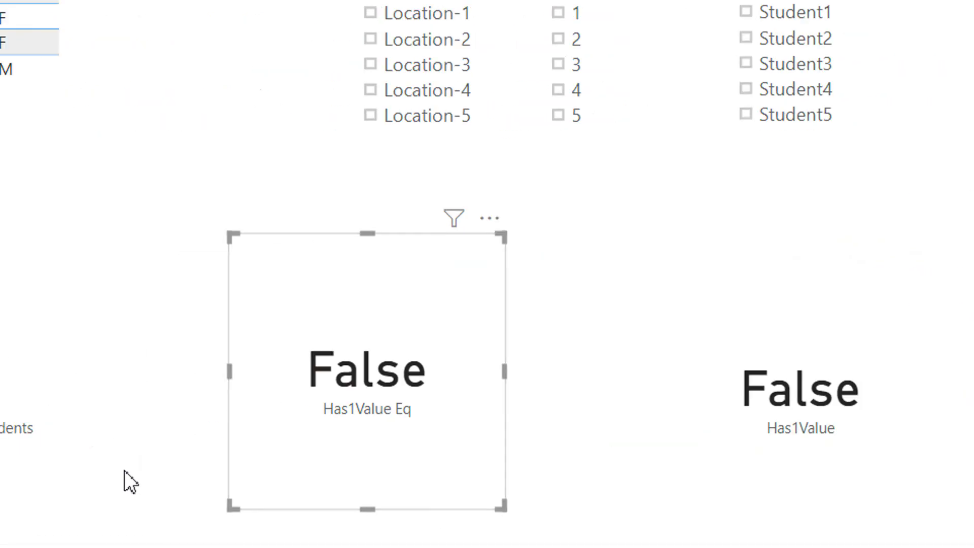
{"action": "left_click_drag", "start_coordinate": [482, 443], "coordinate": [695, 460]}
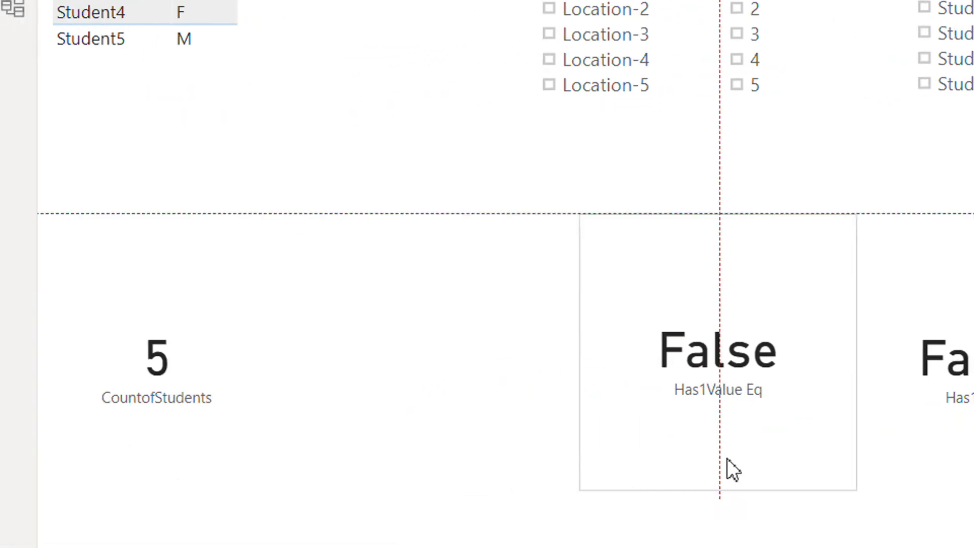
{"action": "left_click_drag", "start_coordinate": [194, 431], "coordinate": [491, 441]}
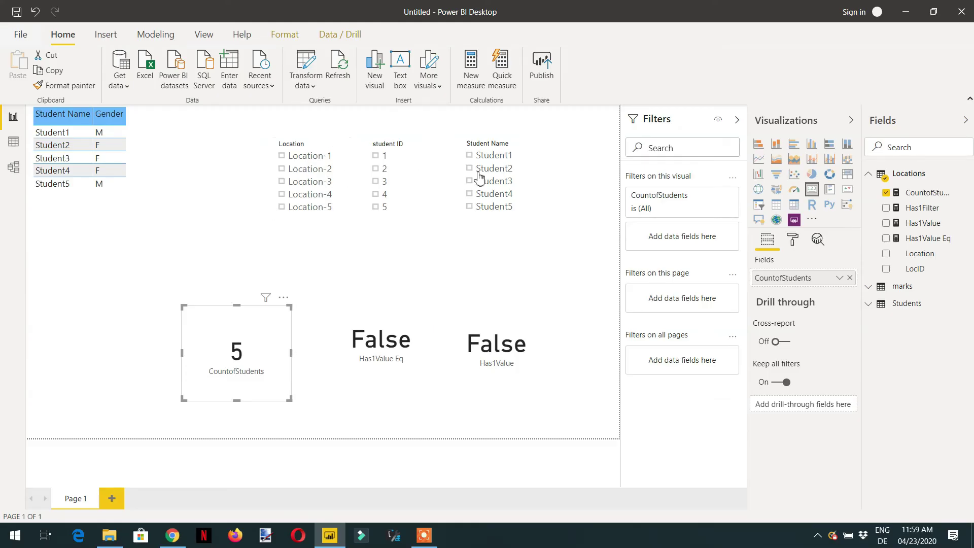
Compare the three cards with the slicers filtered to Student1, Location-2 and Location-3 one at a time, clearing the selections
{"action": "left_click", "coordinate": [469, 155]}
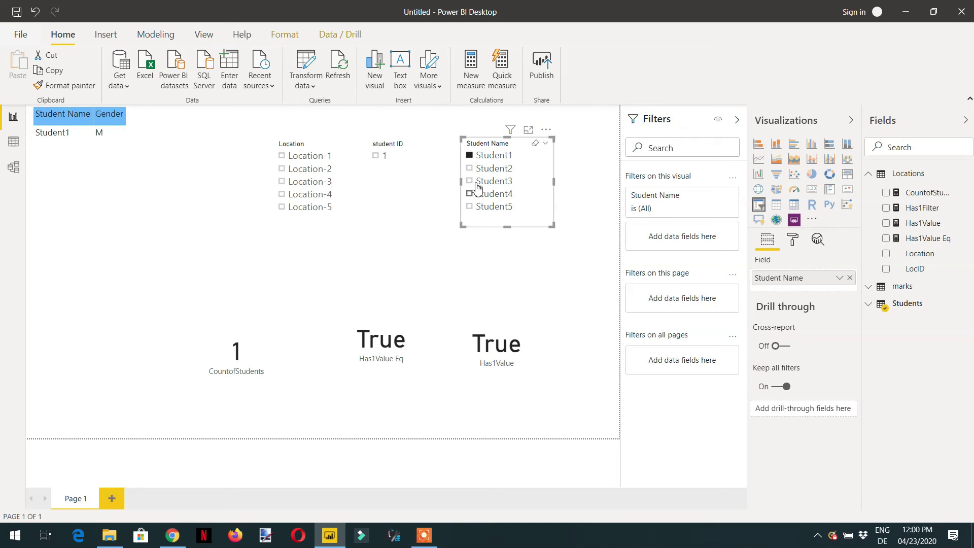
{"action": "left_click", "coordinate": [470, 155]}
{"action": "left_click", "coordinate": [299, 169]}
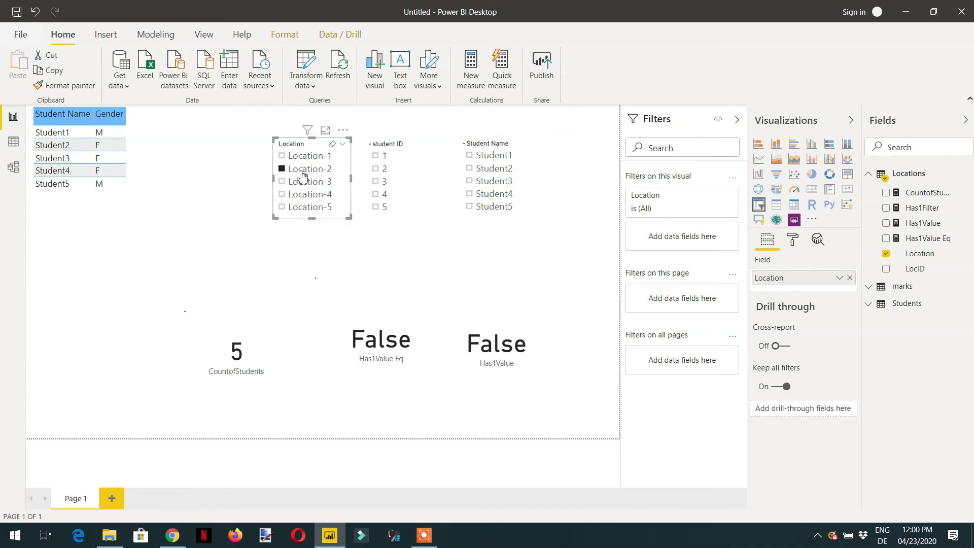
{"action": "left_click", "coordinate": [300, 181]}
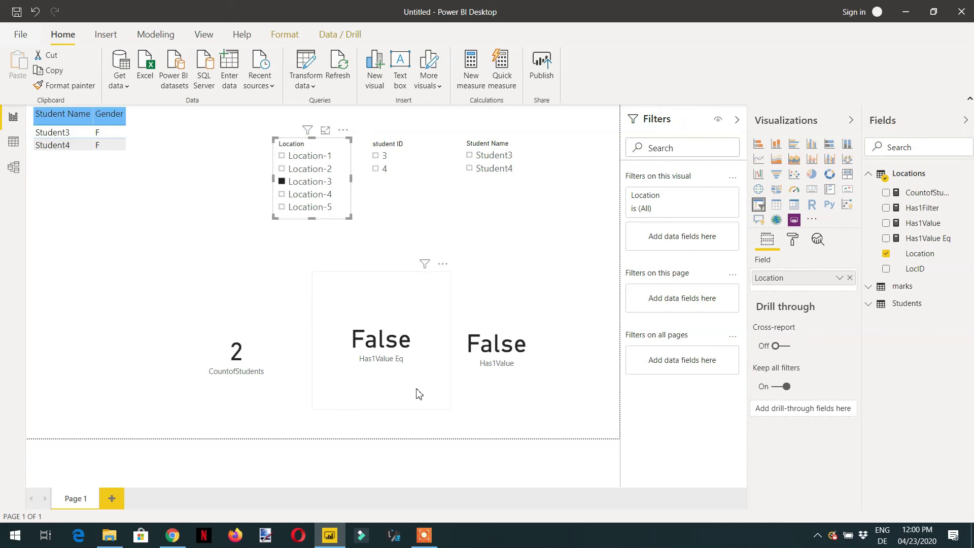
{"action": "left_click", "coordinate": [306, 182]}
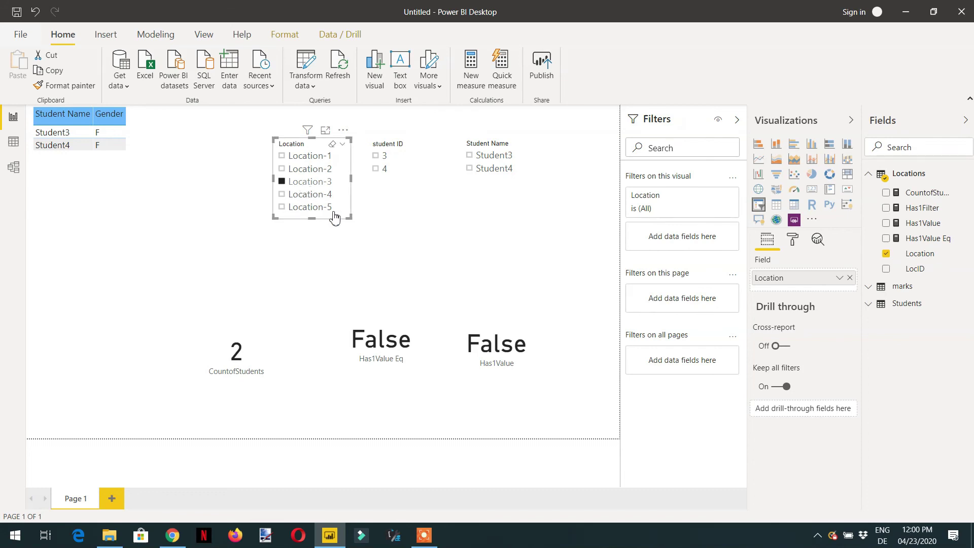